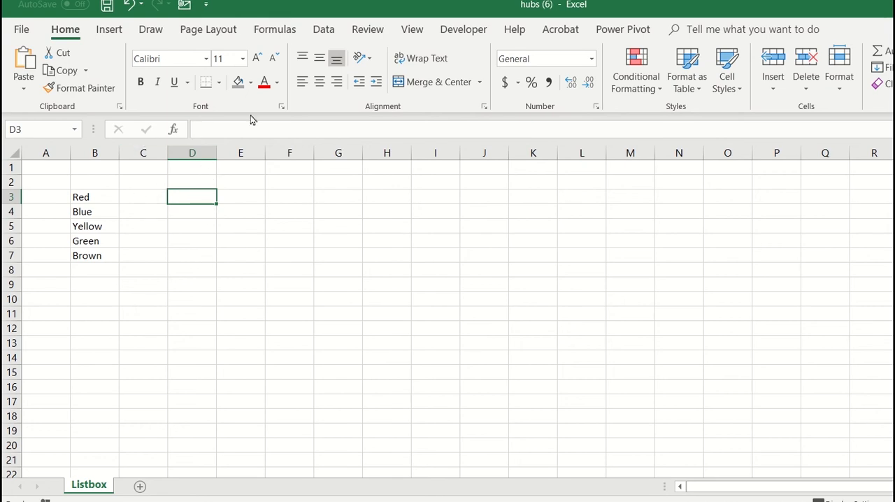
Step: Add a list data validation to cell D3 with the colours in B3:B7 as its source
left_click(332, 33)
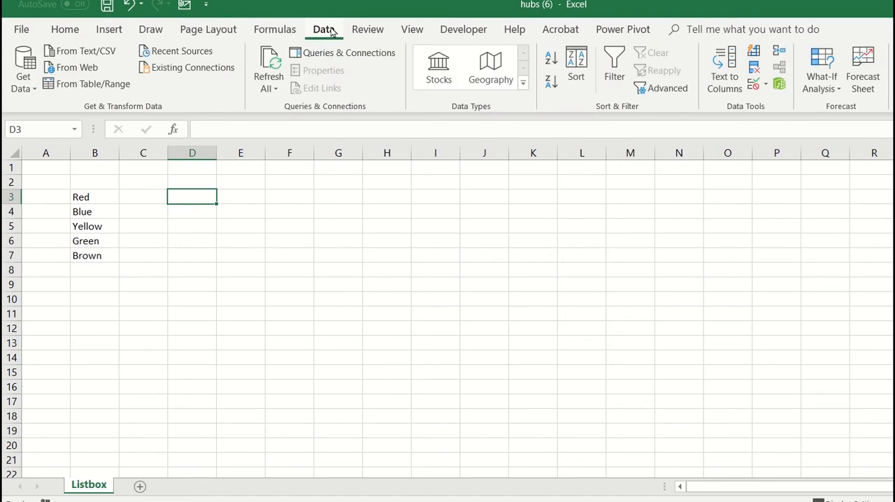
left_click(756, 86)
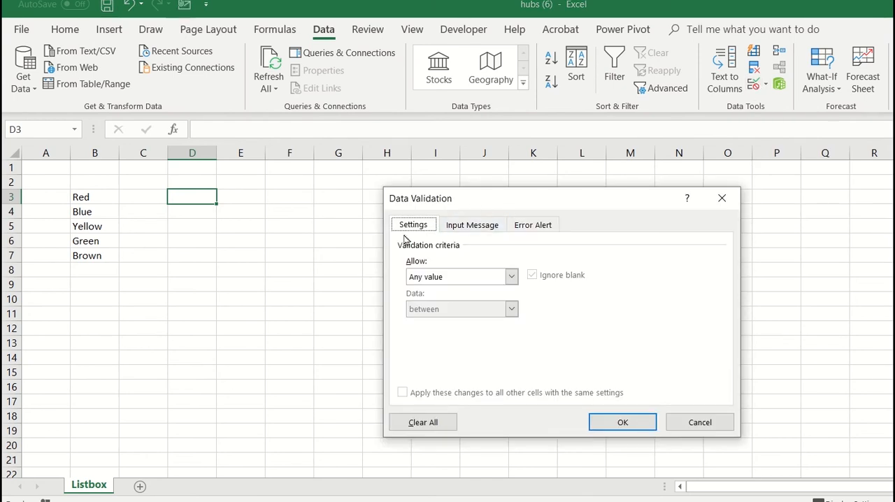
left_click(510, 278)
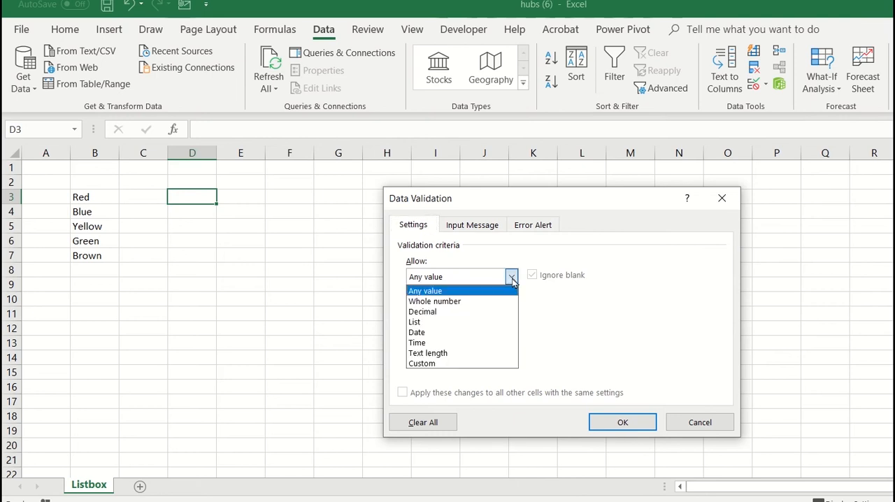
left_click(429, 323)
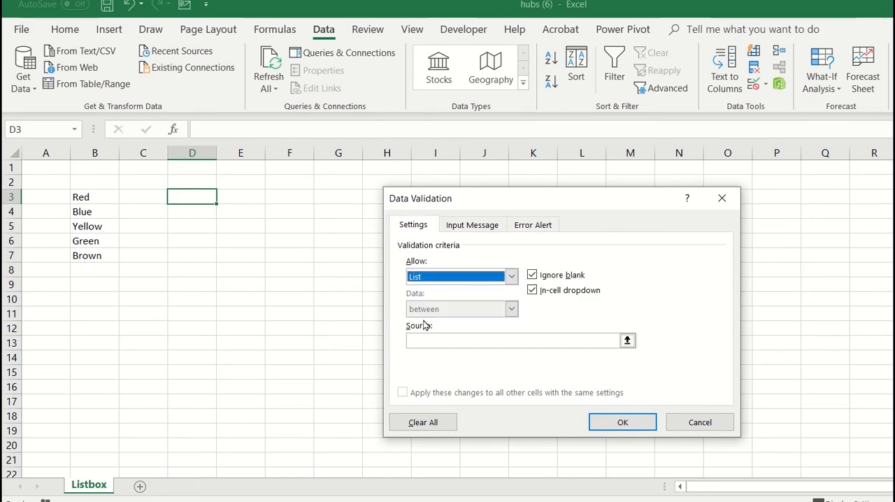
left_click(471, 342)
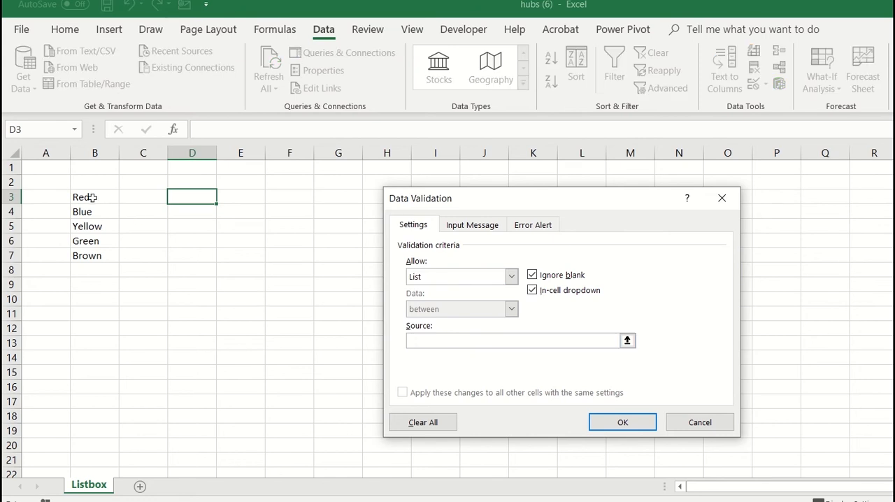
left_click_drag(91, 197, 91, 261)
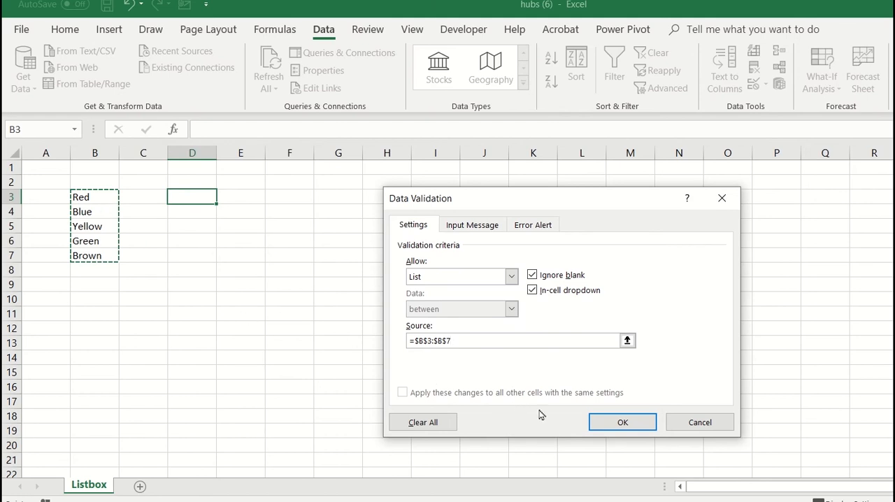
left_click(623, 423)
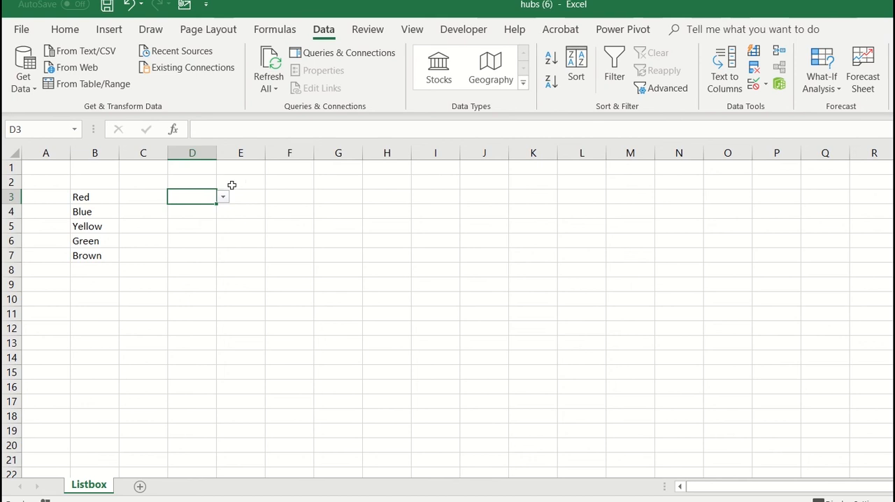
Step: Try Red, Blue and Yellow from D3's dropdown list, ending with Brown as the chosen value
left_click(224, 198)
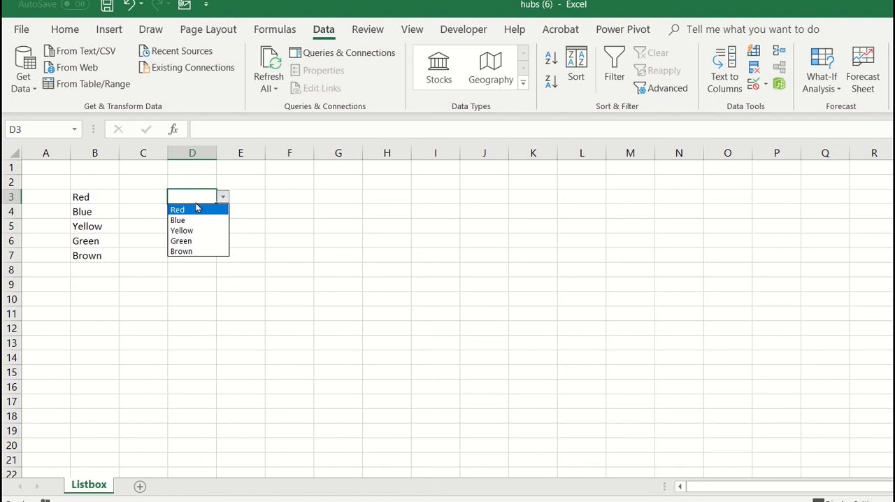
left_click(197, 208)
left_click(223, 198)
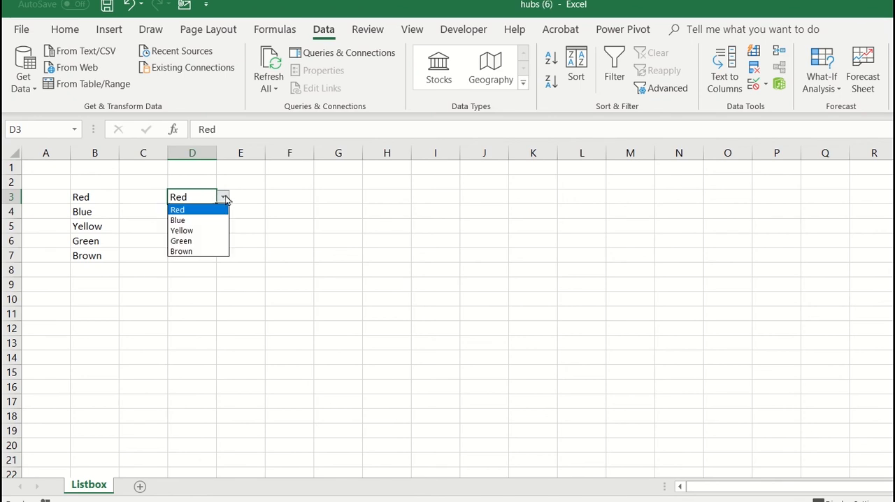
left_click(199, 220)
left_click(223, 200)
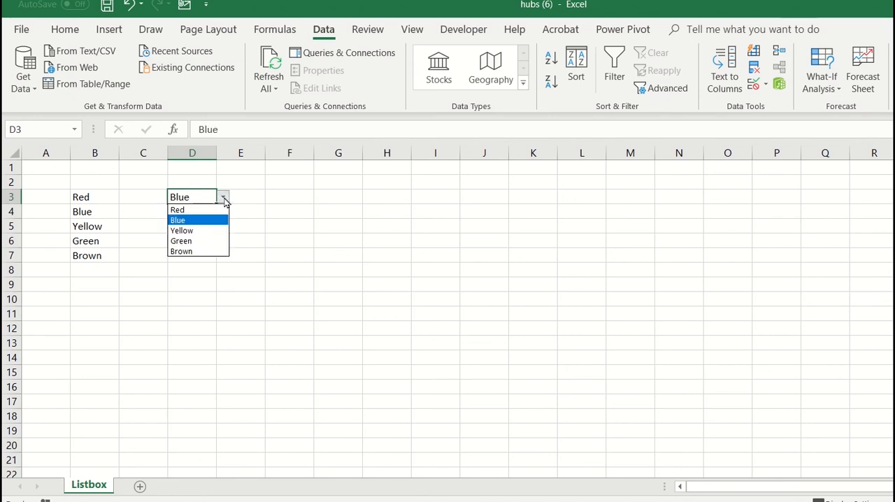
left_click(200, 230)
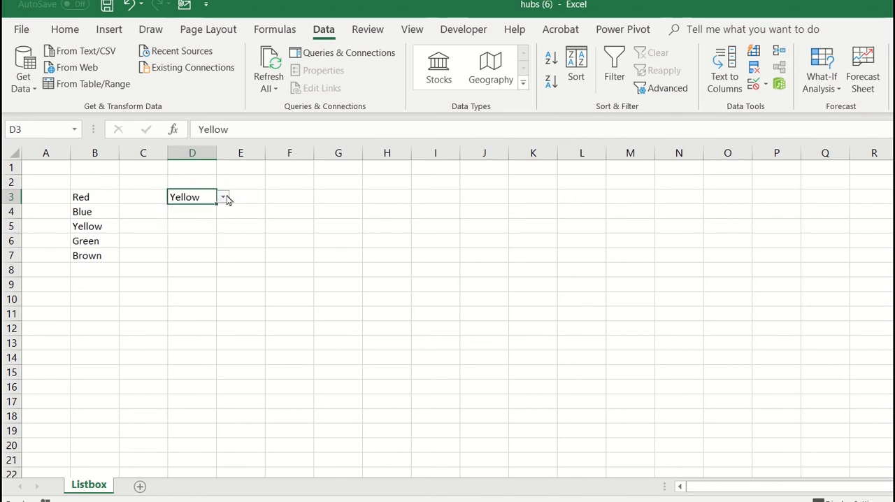
left_click(223, 198)
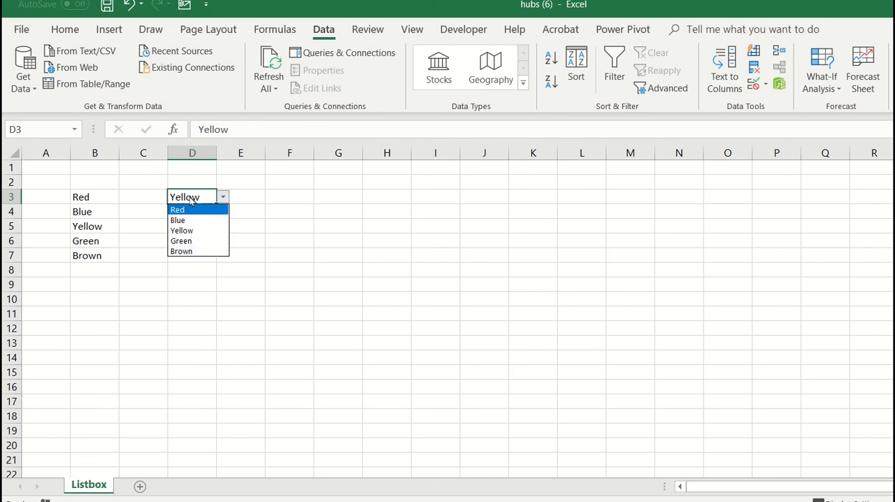
left_click(188, 251)
left_click(221, 199)
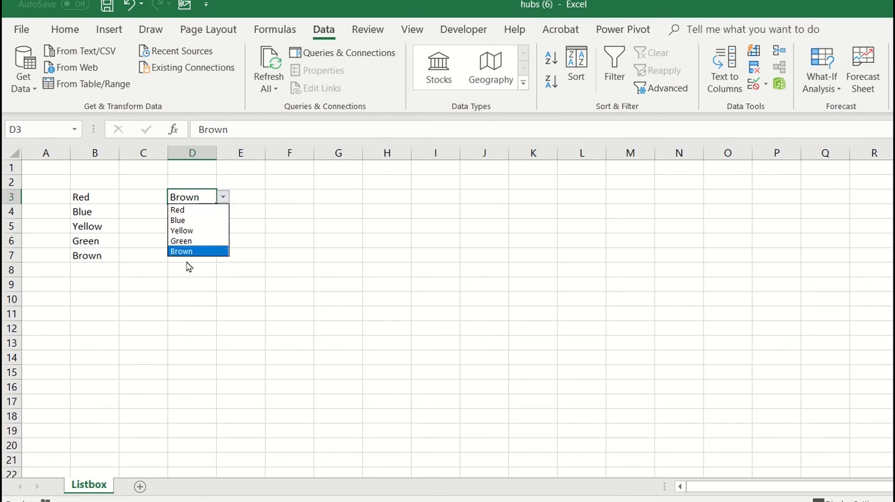
left_click(222, 198)
Step: Add a list data validation to cell D4 with source B3:B8 and Ignore blank turned off
left_click(203, 215)
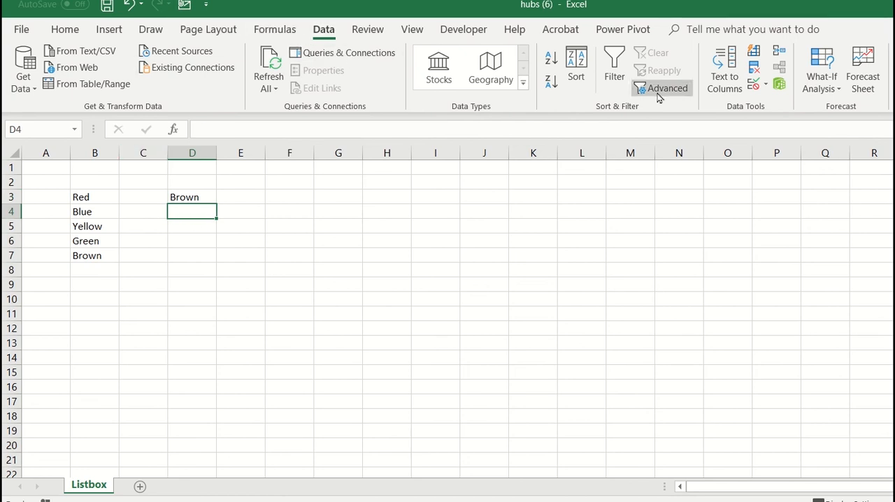
left_click(766, 84)
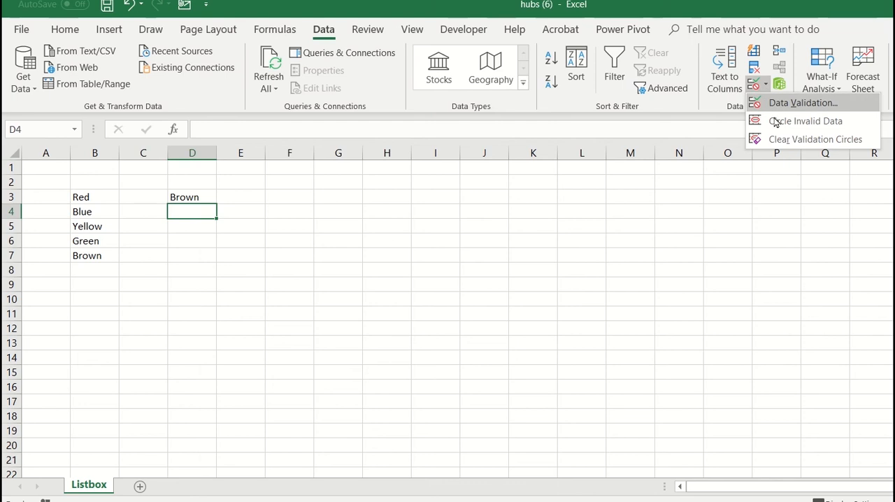
left_click(766, 103)
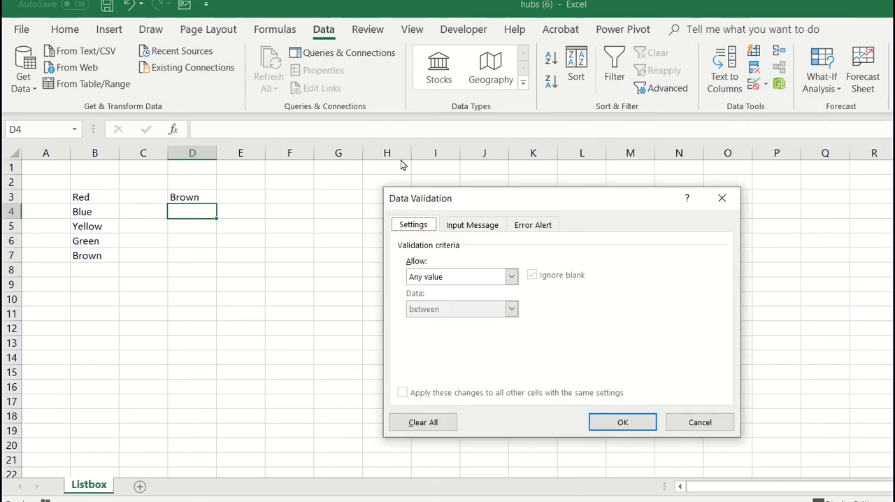
left_click(512, 278)
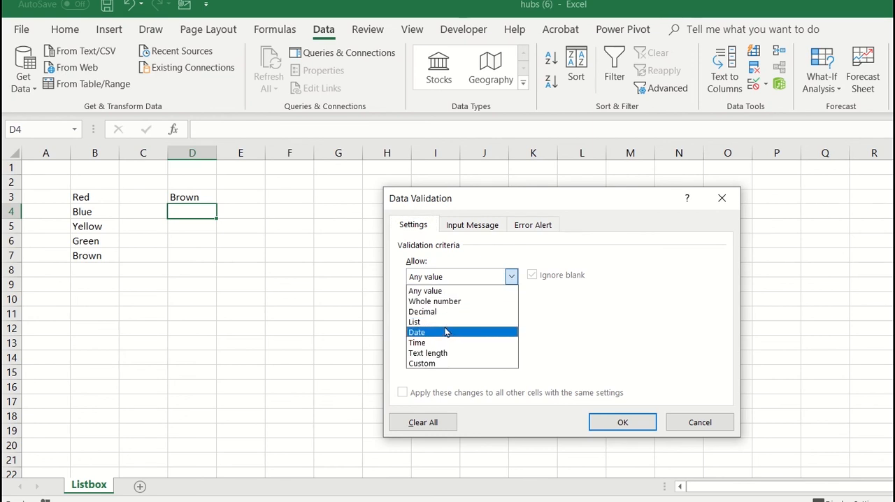
left_click(442, 322)
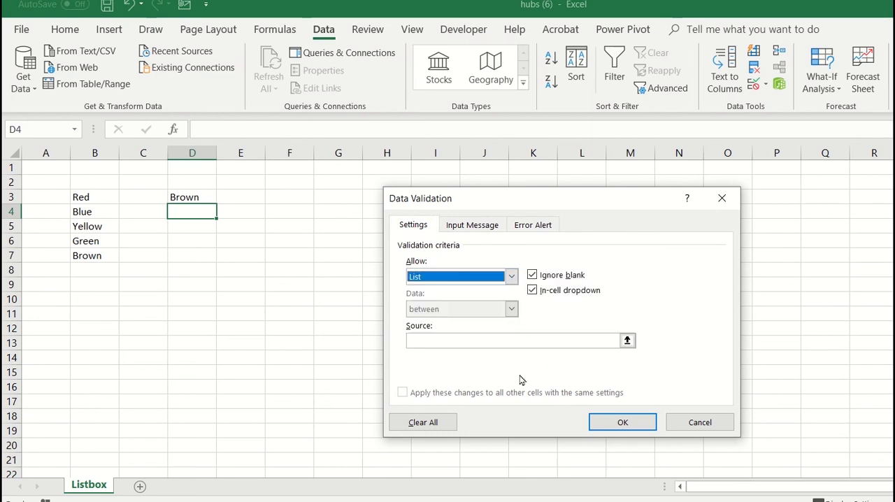
left_click(498, 341)
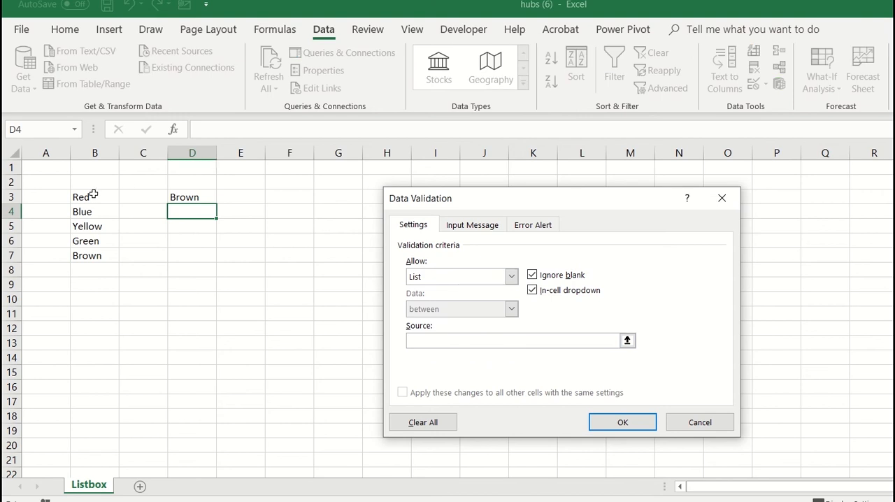
left_click_drag(90, 194, 97, 267)
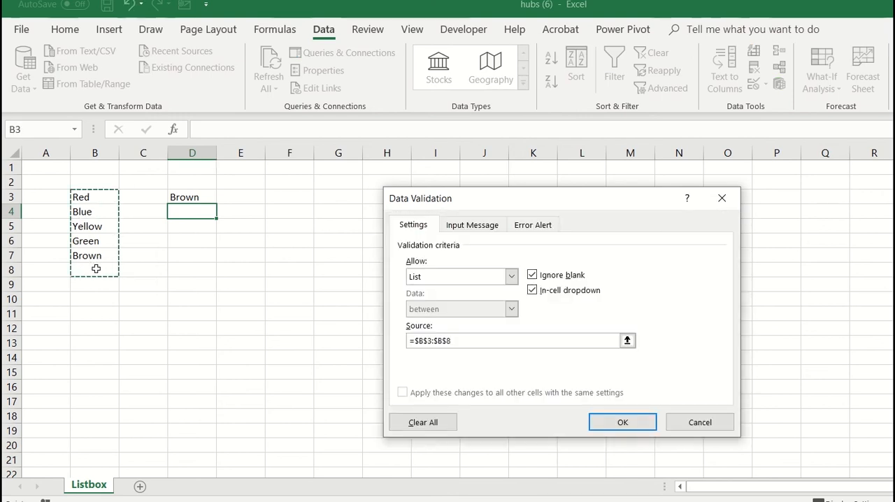
left_click(532, 276)
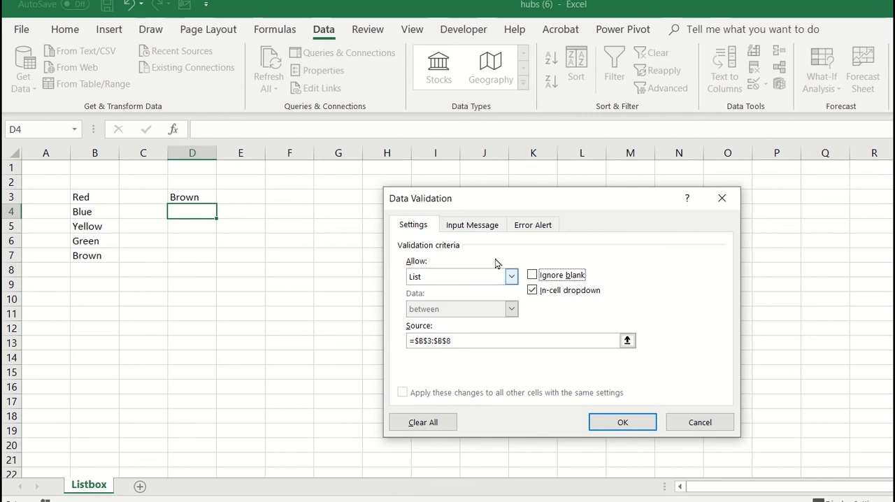
left_click(609, 423)
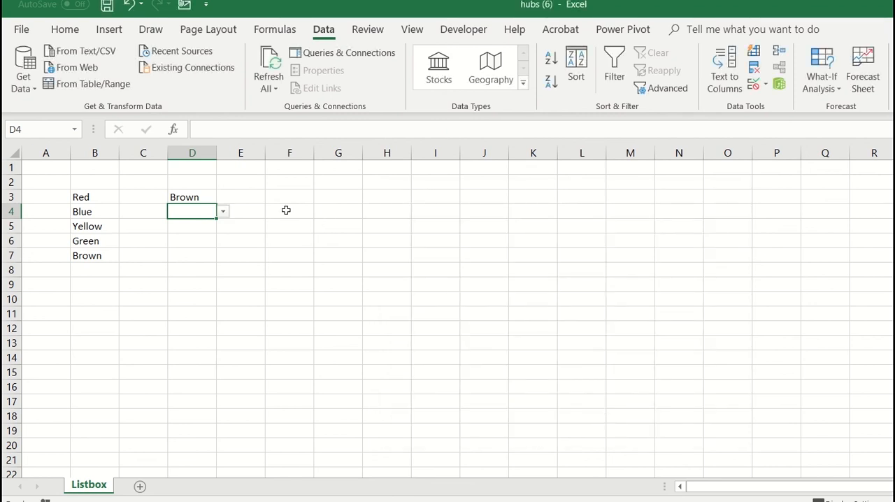
Step: Test D4's dropdown list by choosing Blue and then the blank entry at its end
left_click(225, 213)
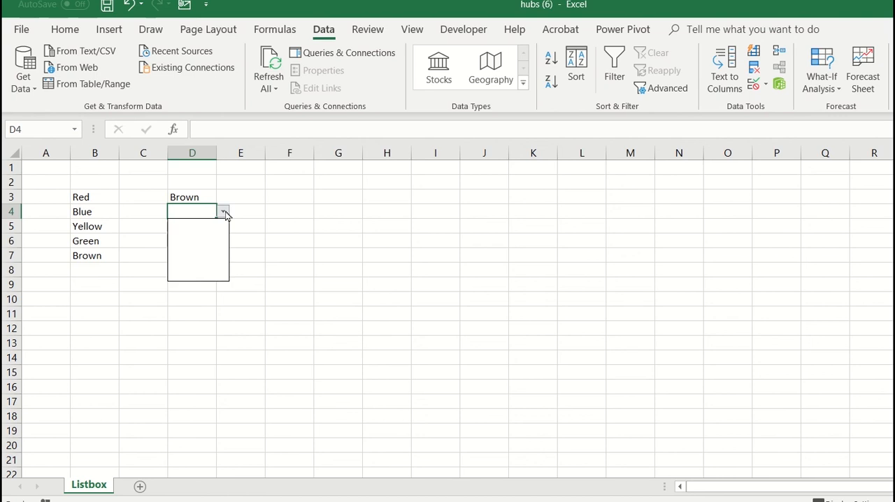
left_click(184, 235)
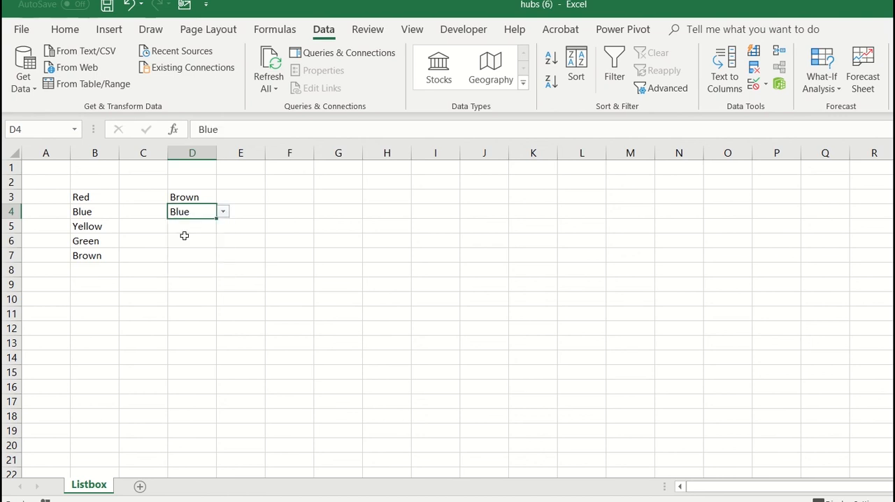
left_click(223, 213)
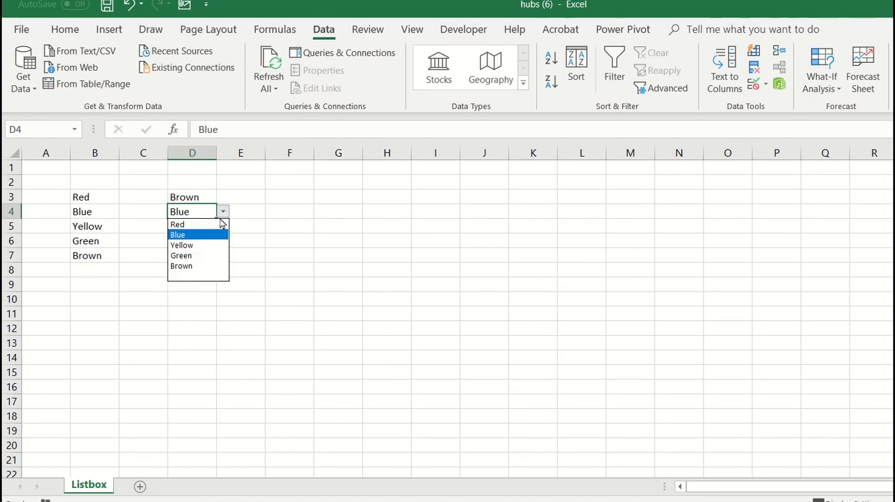
left_click(195, 270)
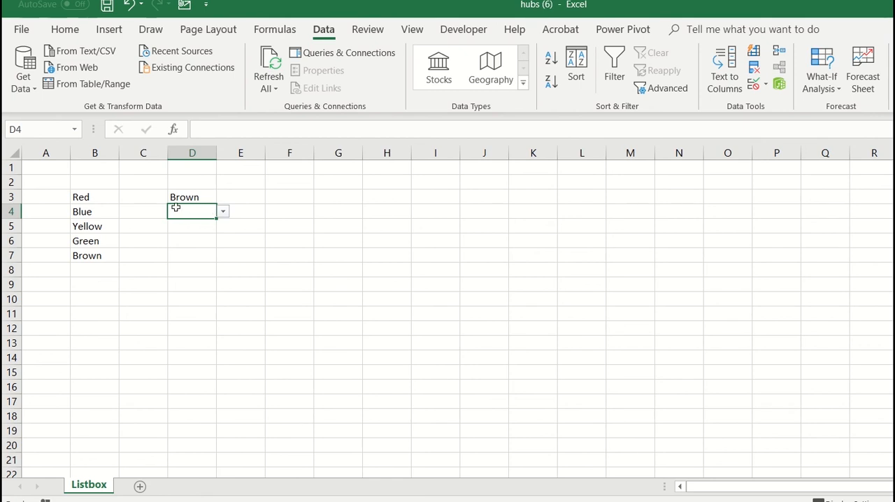
left_click(223, 211)
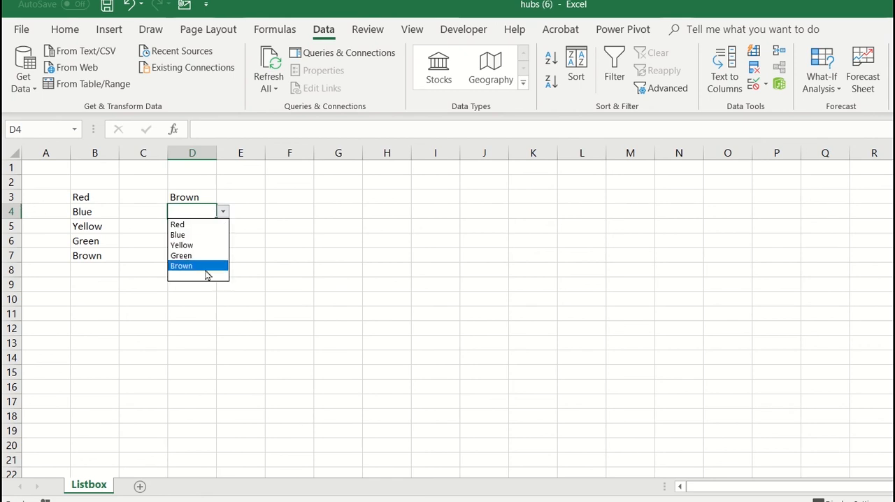
left_click(203, 277)
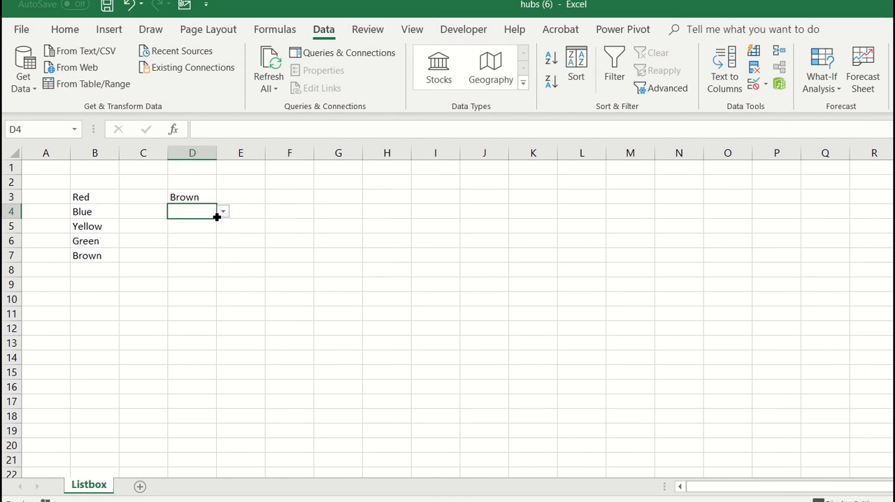
Step: Fill the list validation of cell D4 down through D18
left_click_drag(216, 216, 209, 428)
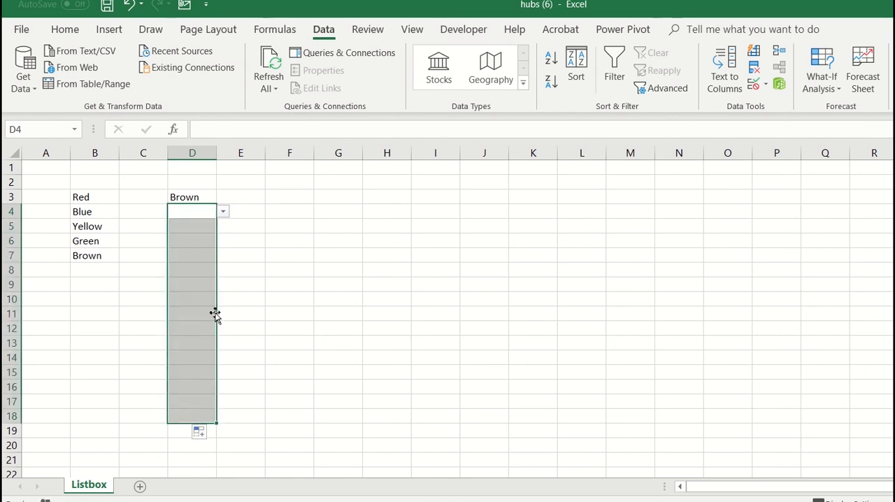
Step: Move through the filled cells of column D to check that each one offers a dropdown list
left_click(205, 296)
key("Up")
key("Up")
key("Up")
key("Up")
key("Up")
key("Up")
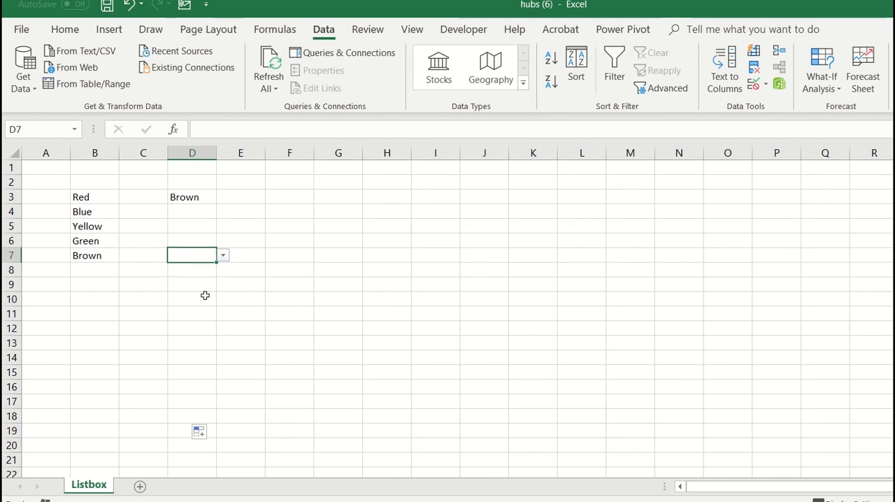
key("Down")
key("Down")
key("Down")
key("Down")
key("Down")
key("Down")
key("Down")
key("Down")
key("Down")
key("Down")
key("Down")
key("Down")
key("Down")
key("Down")
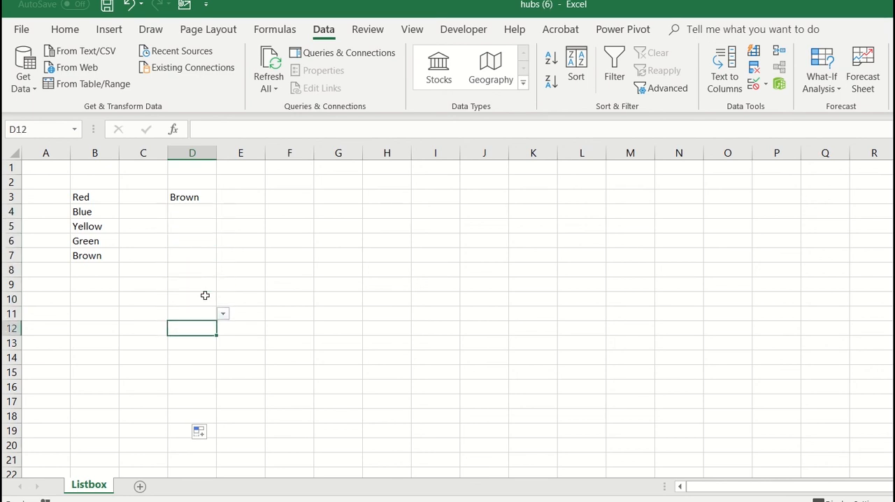
key("Up")
key("Up")
key("Up")
key("Up")
key("Up")
key("Up")
key("Up")
key("Up")
key("Up")
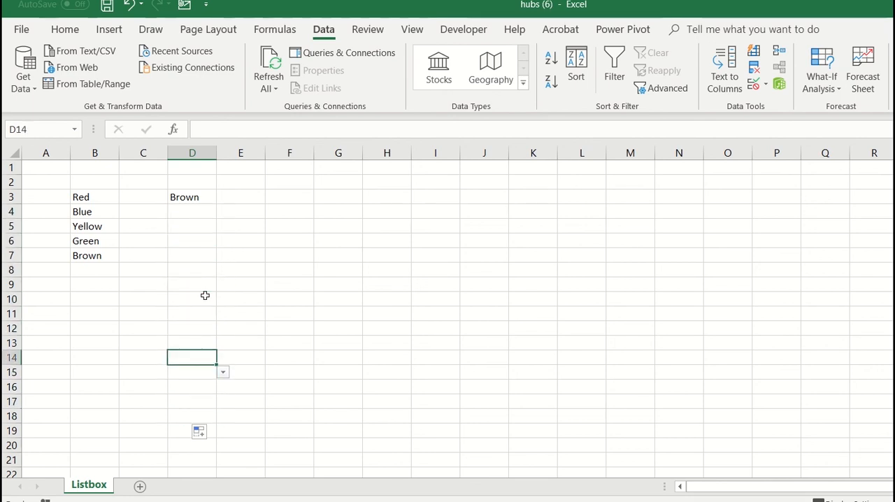
key("Up")
key("Up")
key("Up")
key("Up")
key("Up")
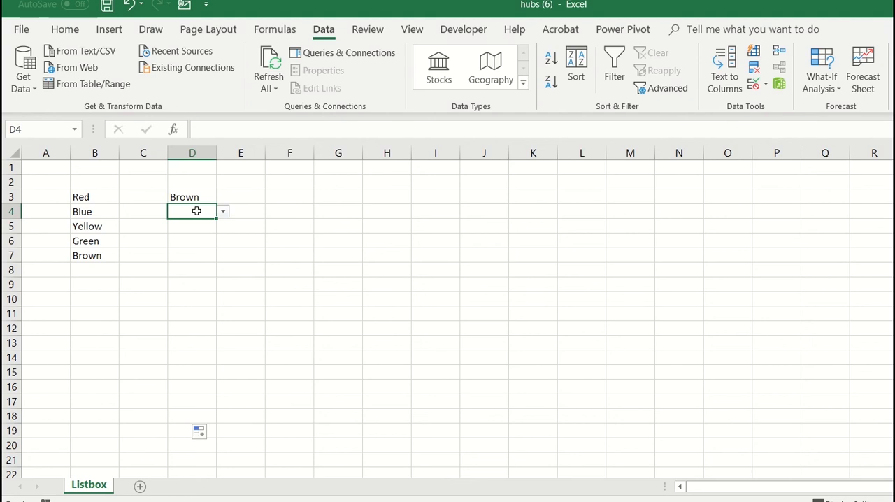
Step: Try to enter the unlisted text "jijijijjio" in D4 to test the validation, and discard the entry
type("jjjjjji")
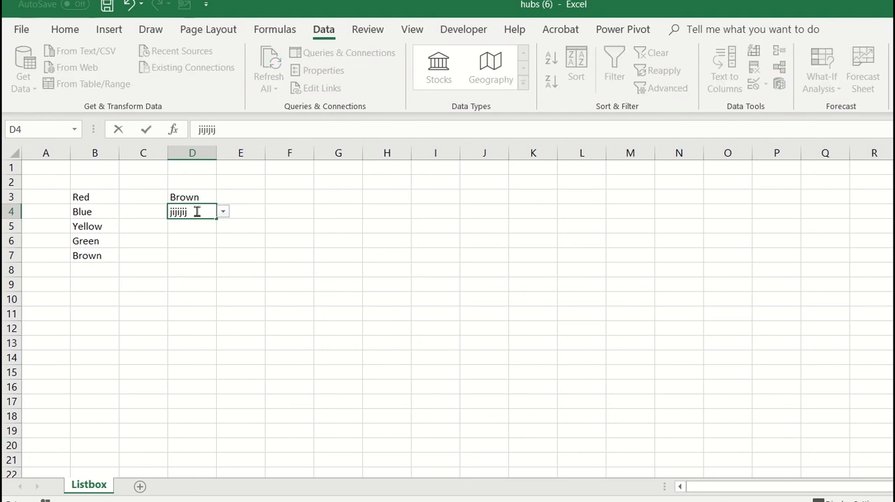
type("o")
key("Return")
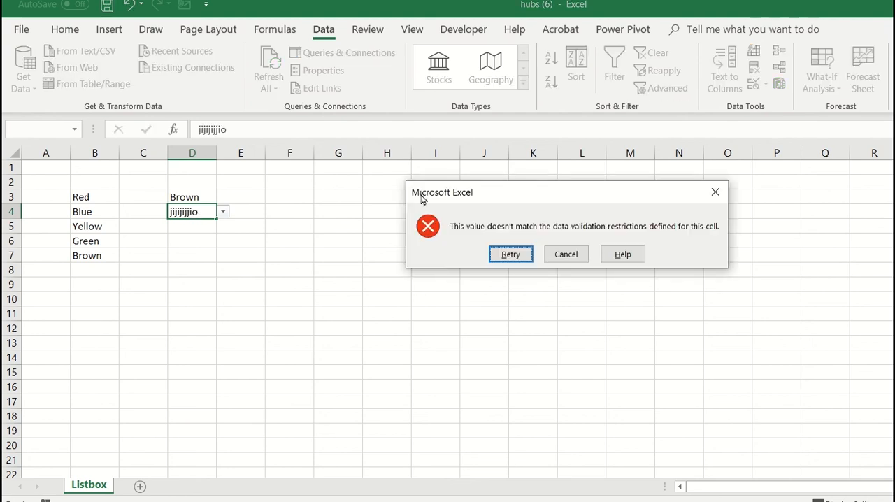
left_click(568, 254)
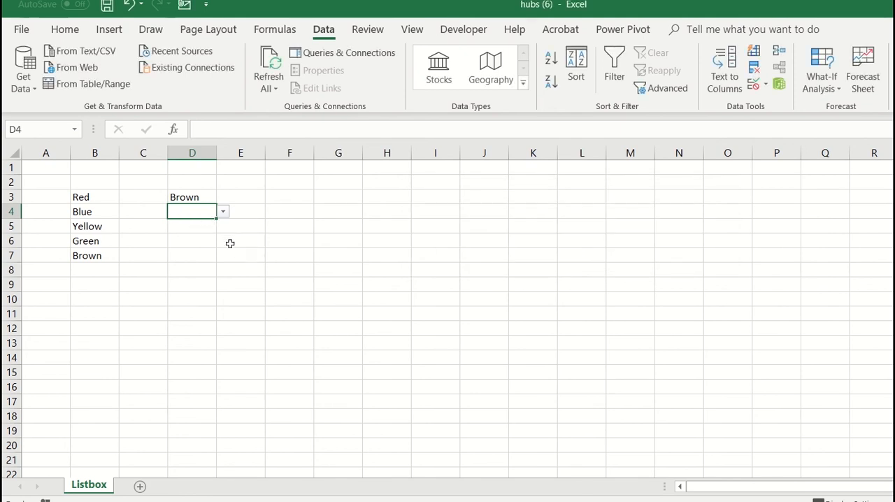
Step: Review the data validation settings of cell D5 and close them without changes
left_click(194, 226)
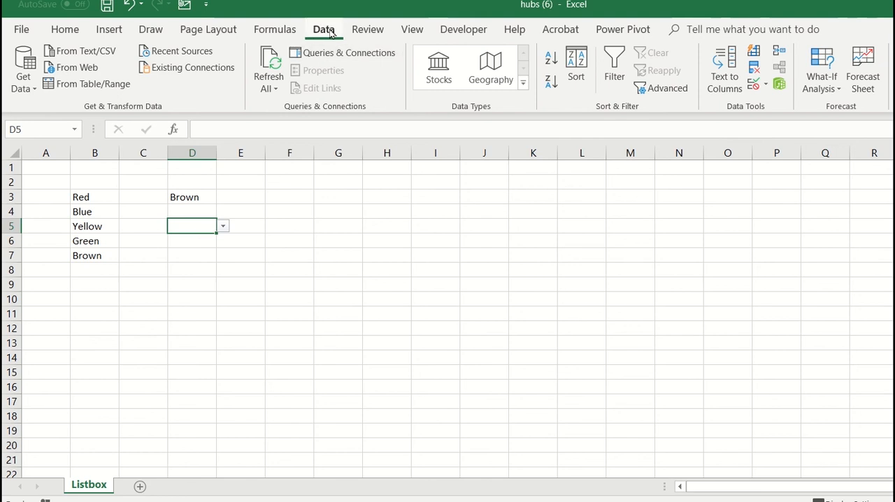
left_click(755, 85)
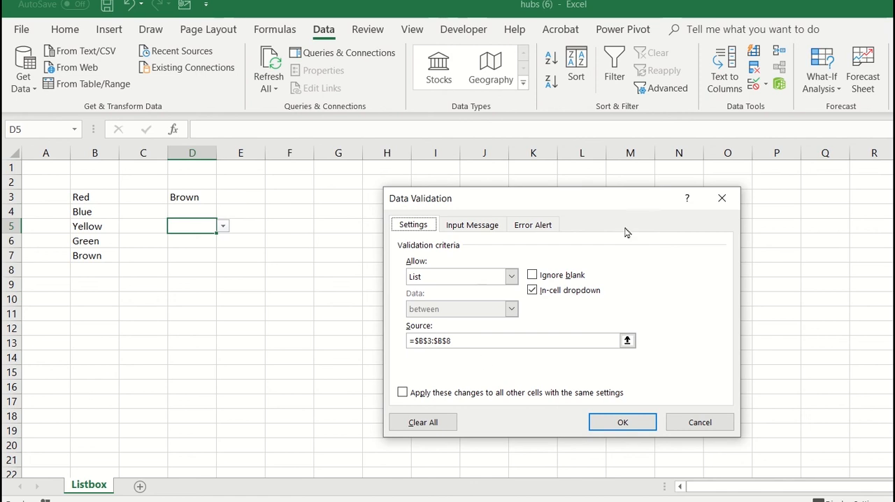
left_click(722, 197)
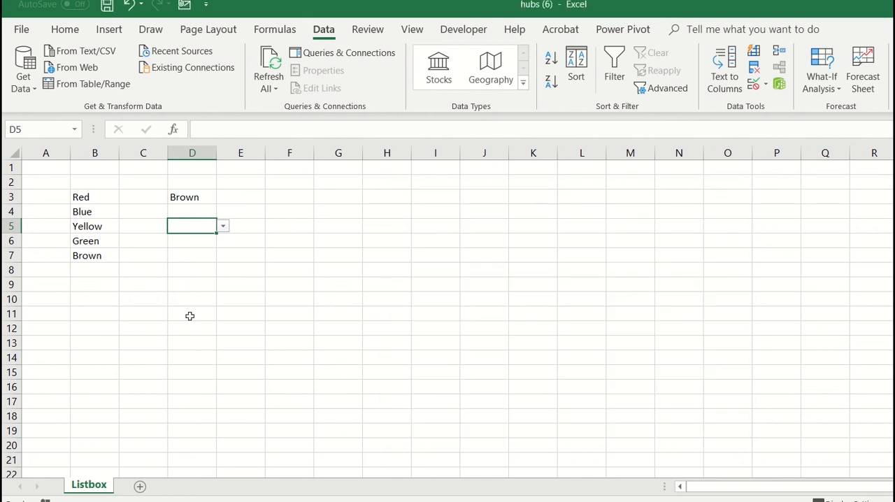
Step: Delete cells D5 through D14 using the preselected shift option
left_click(186, 362, "shift")
right_click(206, 225)
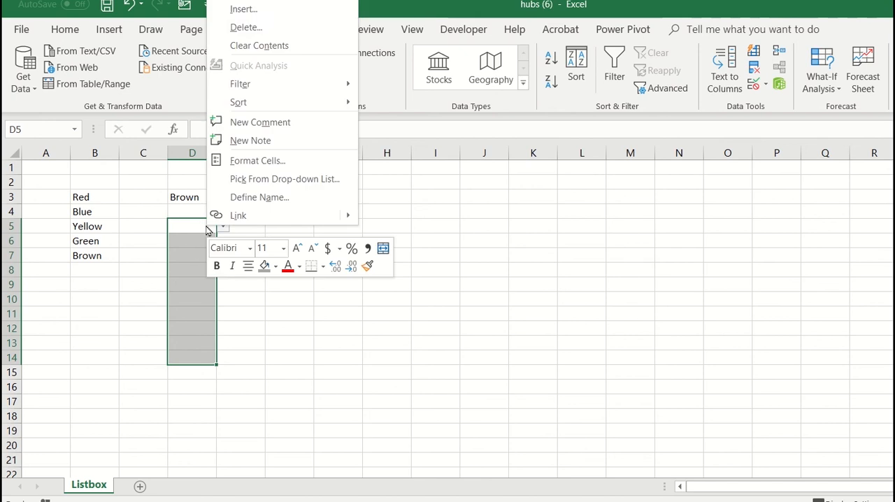
left_click(245, 27)
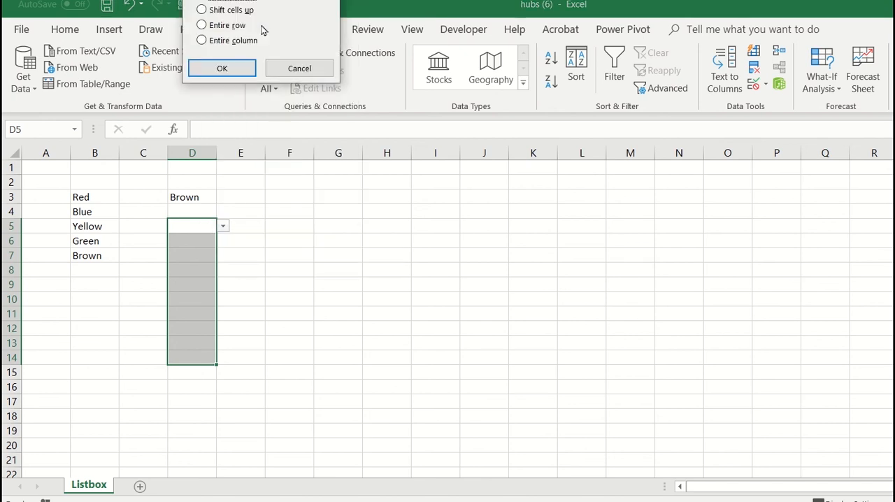
left_click(222, 68)
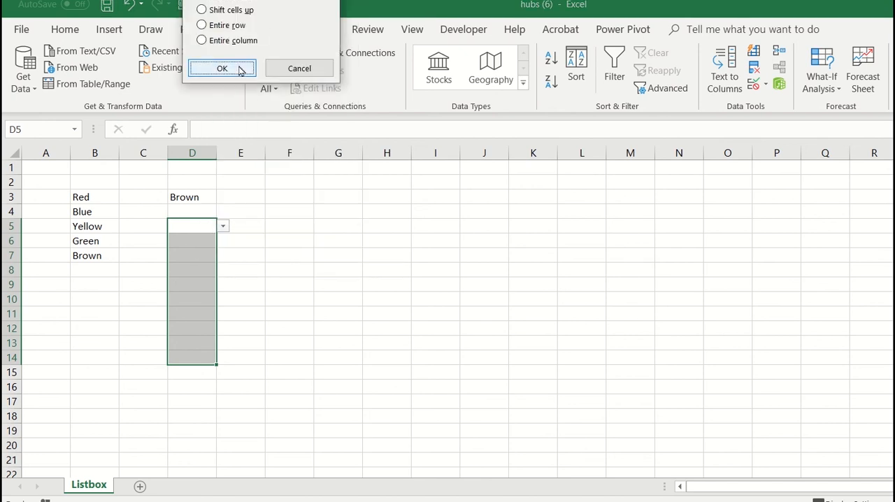
left_click(198, 253)
Step: Set up list data validation for cell E4 with source =$B$3:$B$8, an in-cell dropdown and Ignore blank turned off
left_click(245, 206)
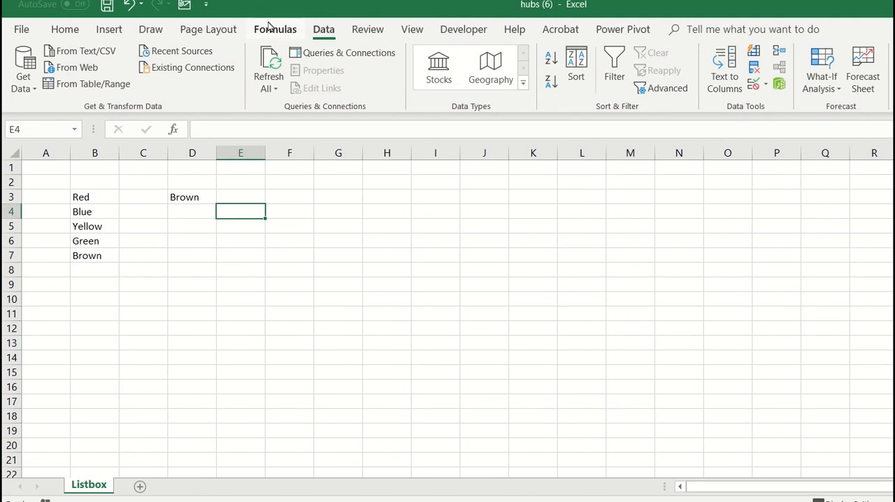
left_click(753, 84)
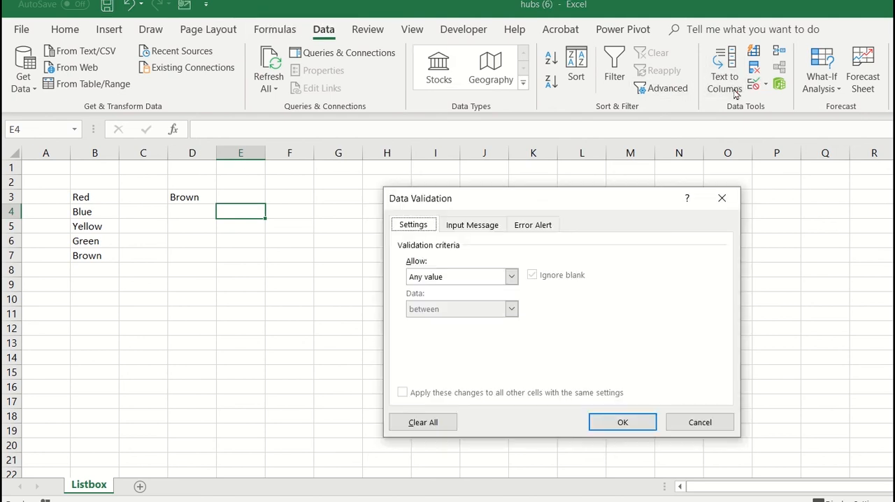
left_click(509, 280)
left_click(444, 323)
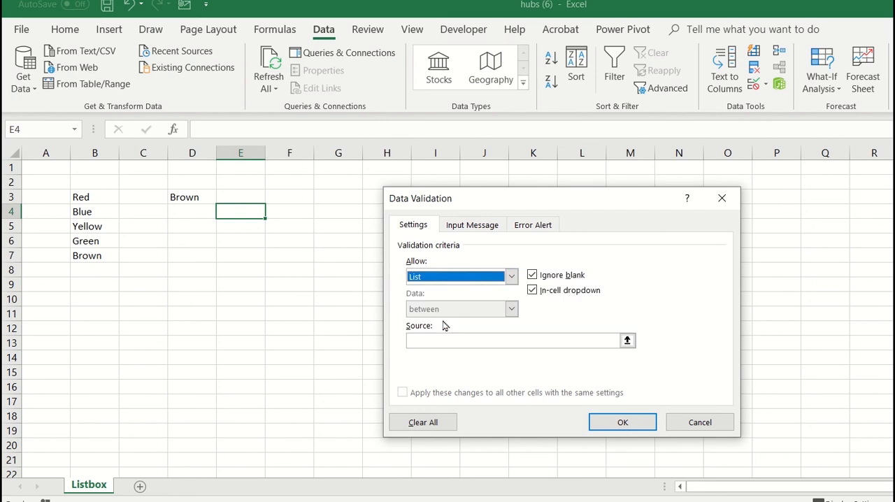
left_click(500, 340)
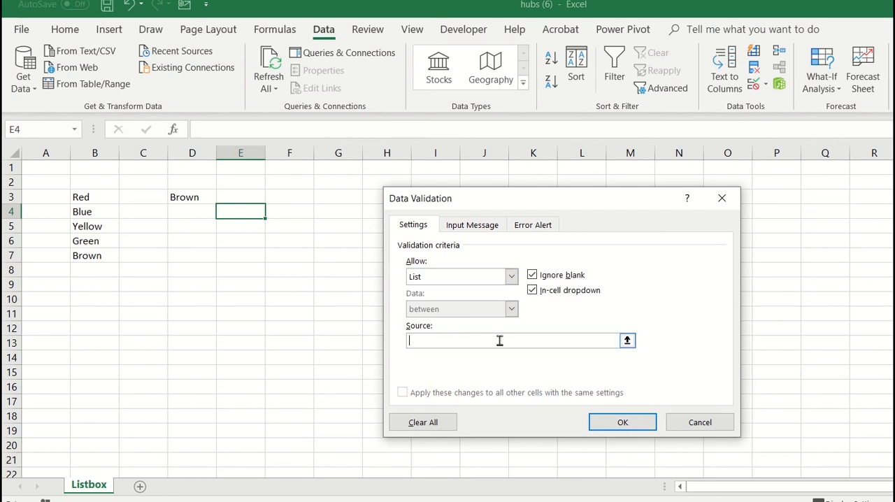
left_click_drag(85, 197, 97, 275)
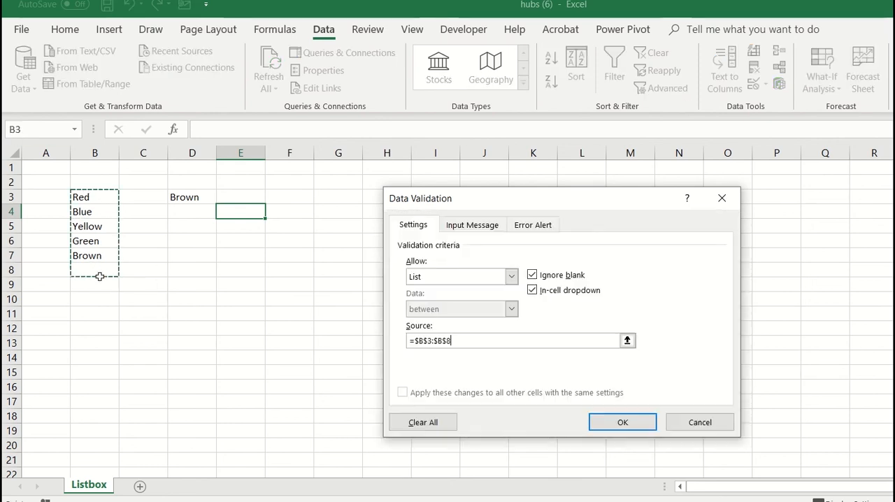
left_click(532, 275)
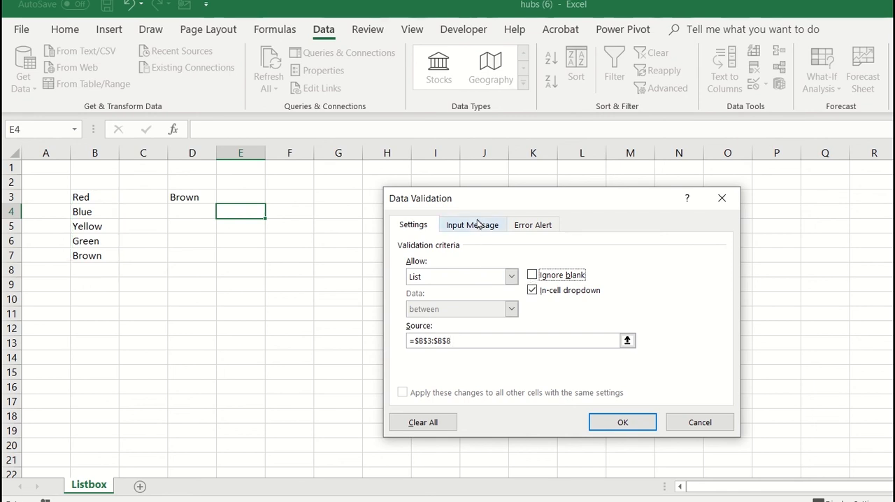
Step: Give E4's validation a Stop error alert with the message "Select From The List"
left_click(531, 226)
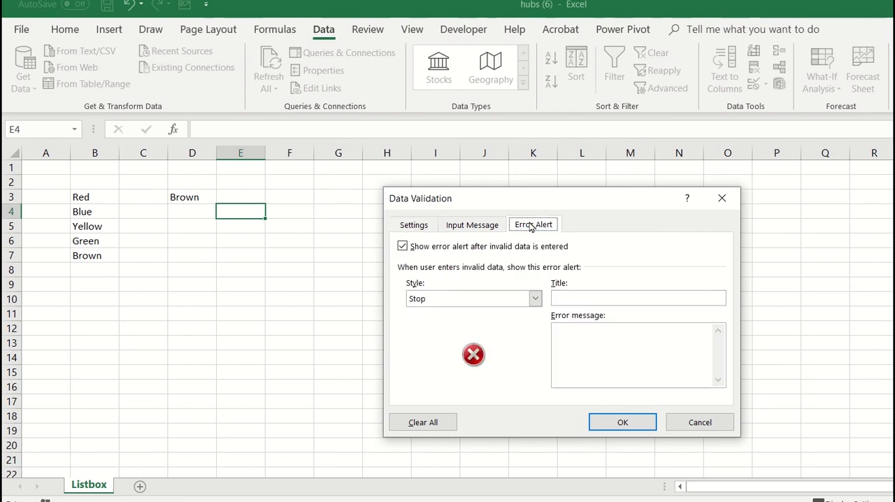
left_click(568, 325)
type("S")
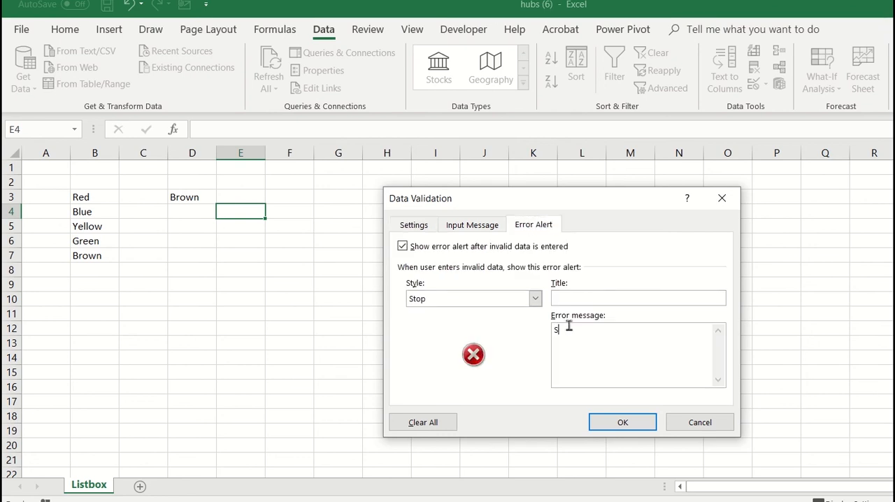
type("elect ")
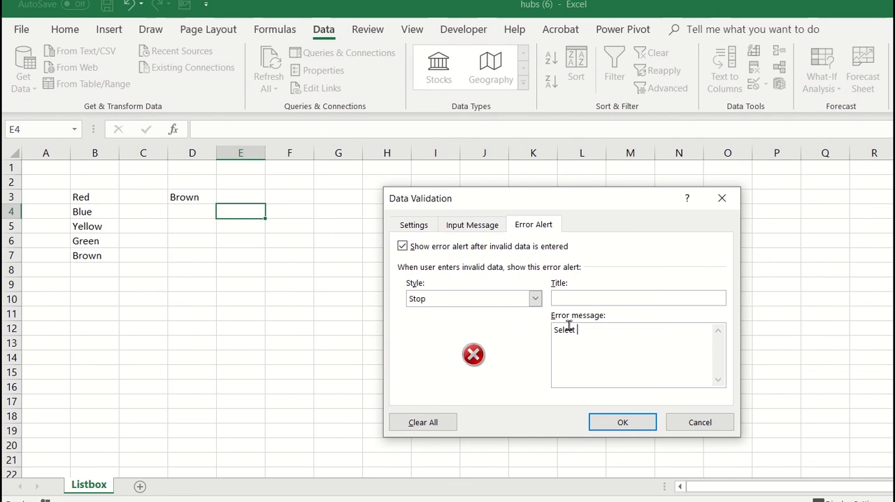
type("From The Li")
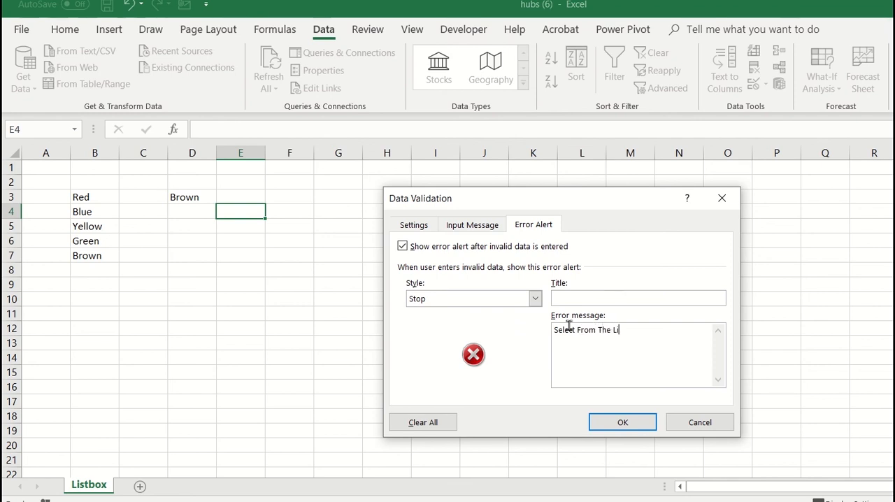
type("st")
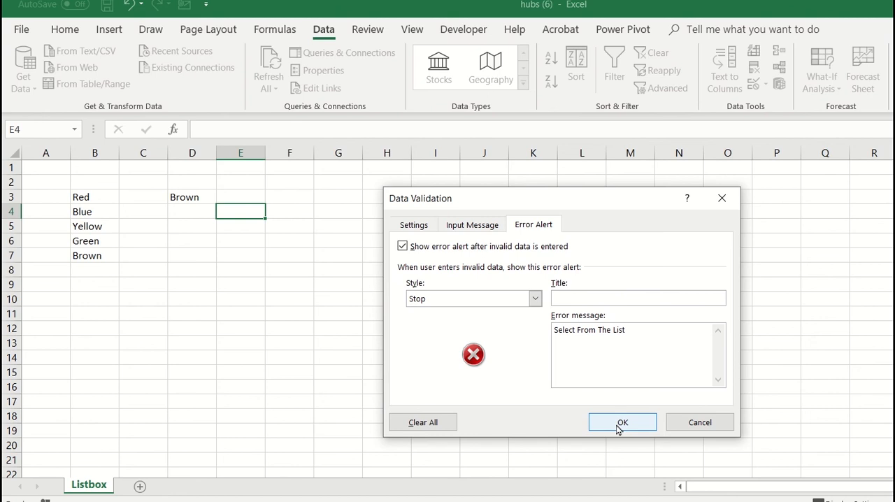
Step: Add the input message "Choose a Color" to E4's validation and apply the validation rule
left_click(472, 230)
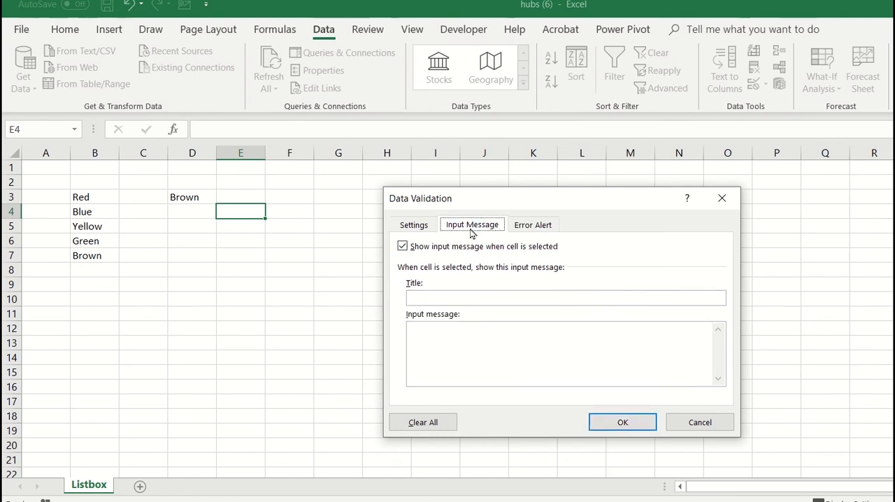
left_click(449, 331)
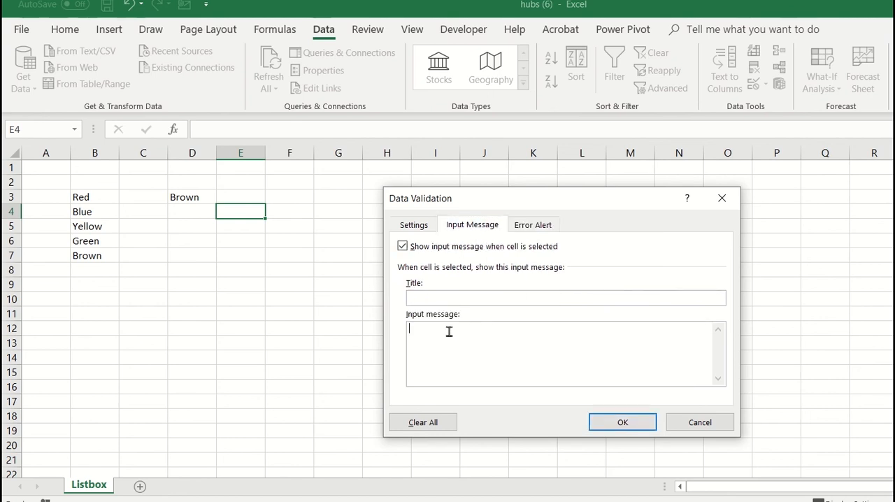
type("Choose a color")
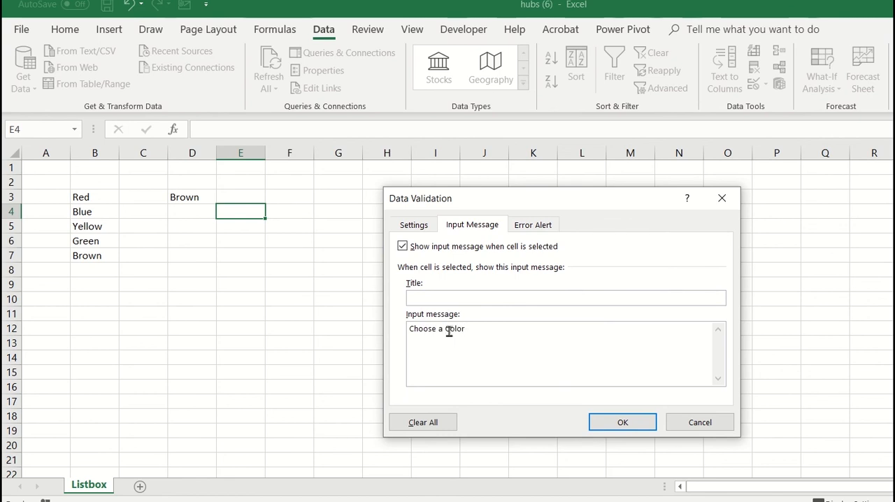
left_click(413, 230)
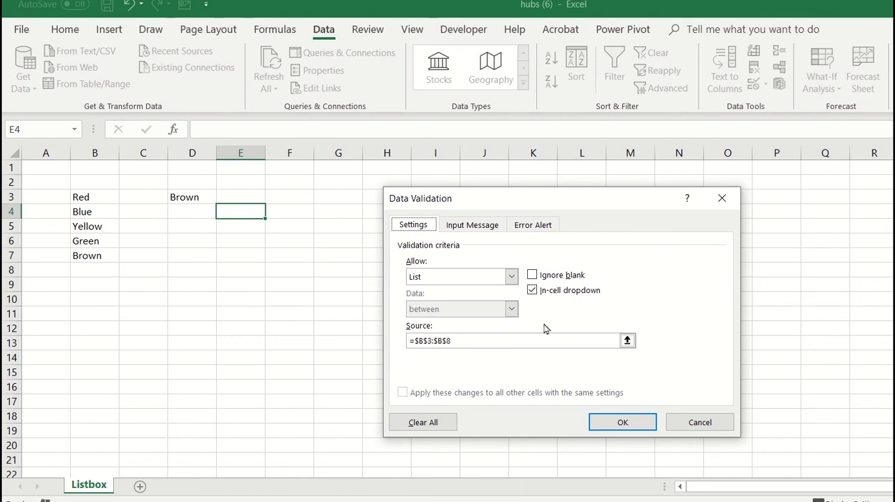
left_click(622, 424)
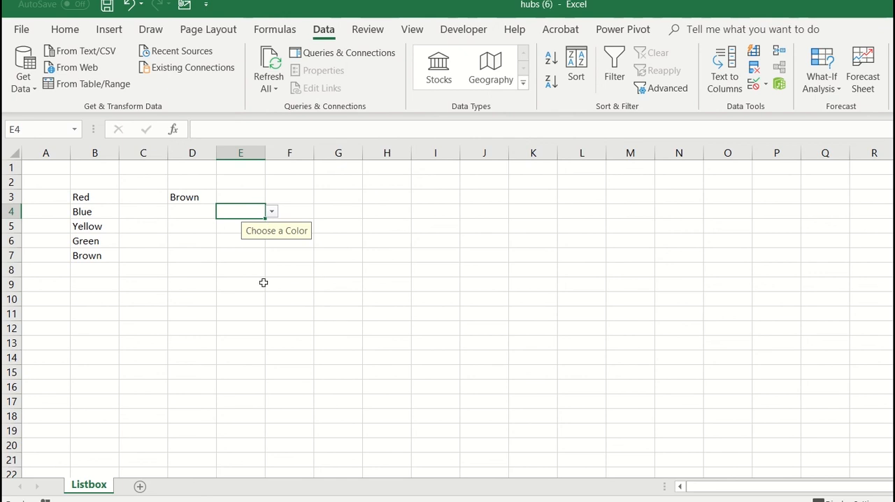
Step: Test E4's dropdown list by choosing Yellow and then the blank entry at its end
left_click(271, 211)
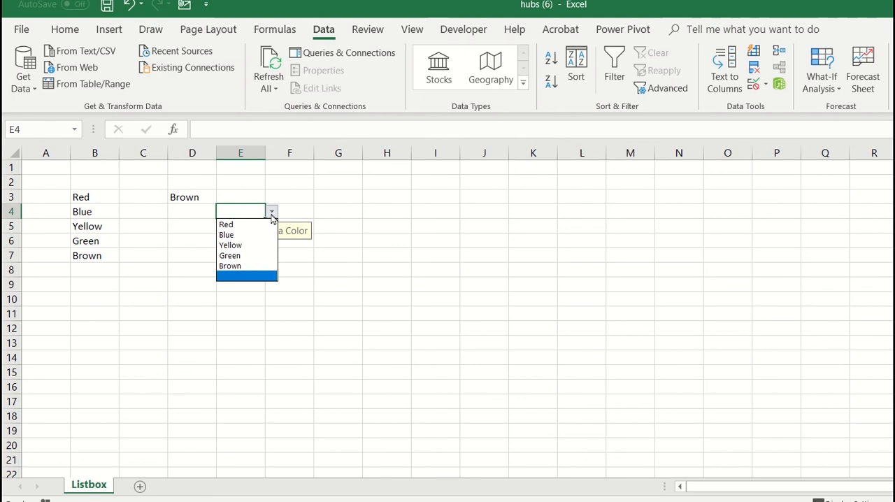
left_click(247, 240)
left_click(271, 211)
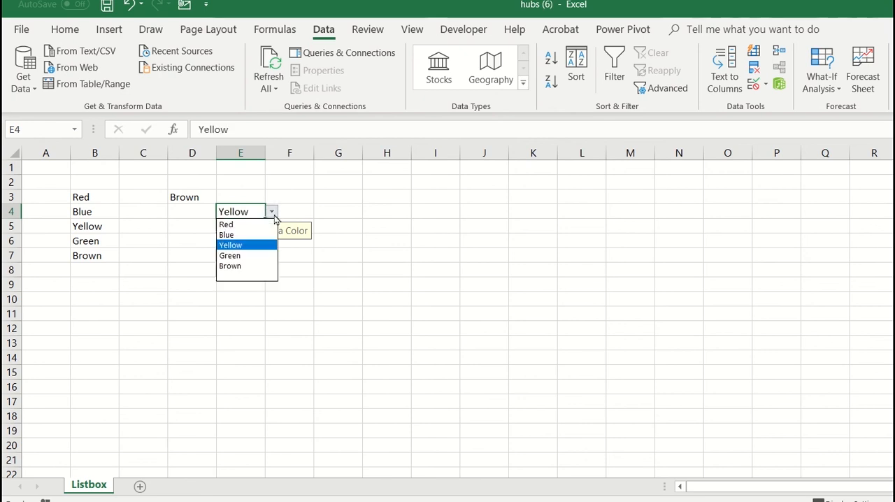
left_click(244, 274)
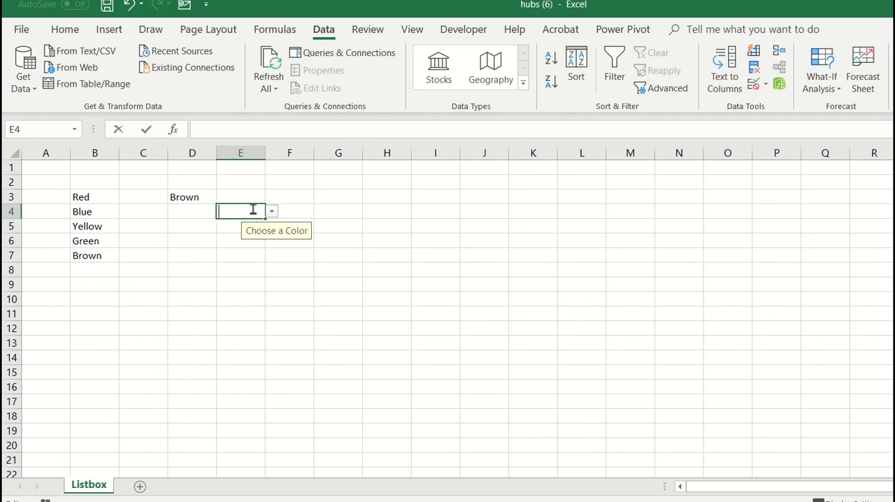
Step: Try to enter the unlisted text "hfekfhefh" in E4 to test the error alert, and discard the entry
double_click(253, 208)
type("hfekfhefh")
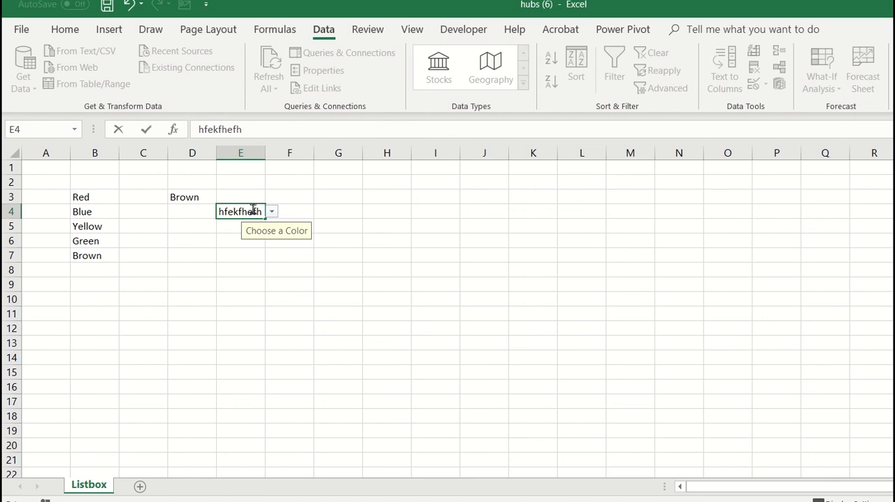
key("Return")
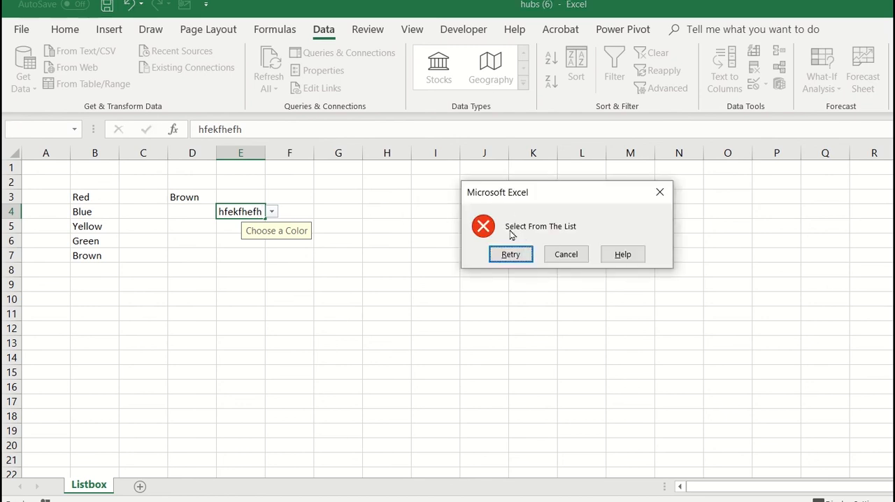
left_click(572, 254)
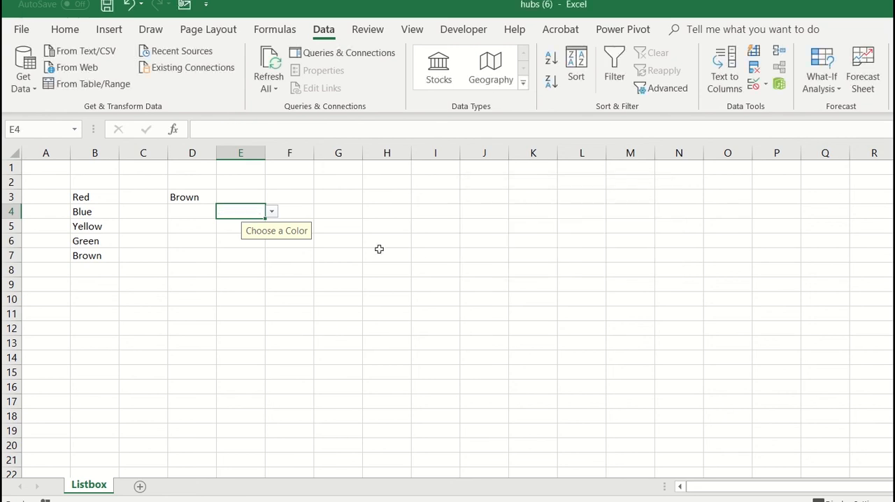